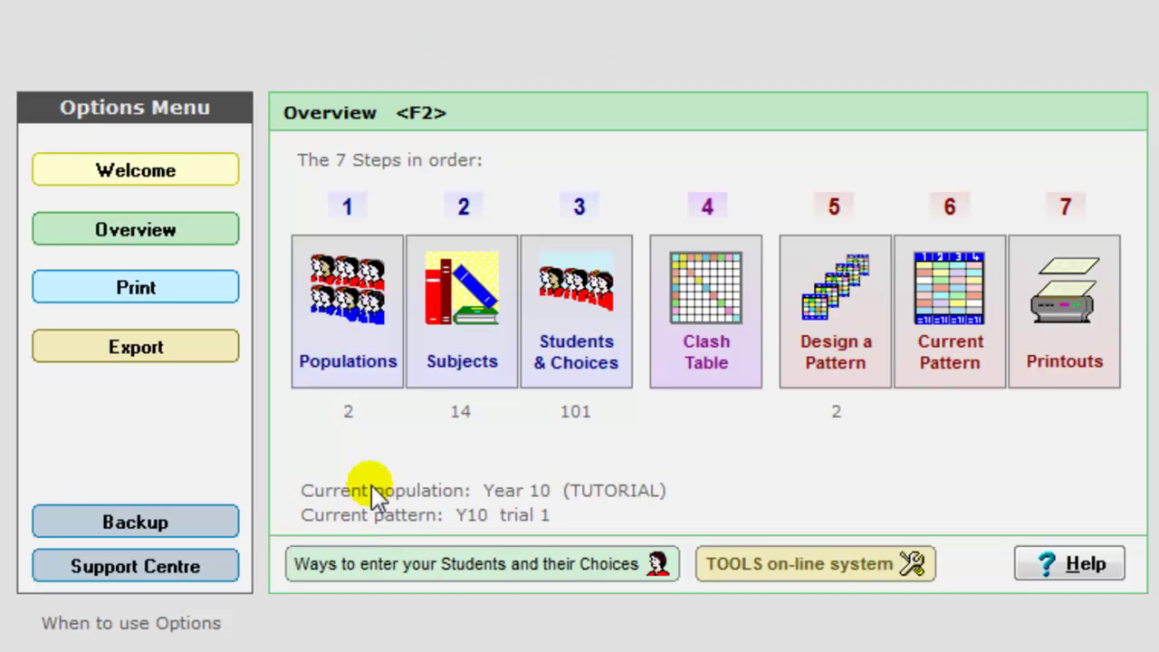
Step: Review the two populations, including Year 10 (TUTORIAL), in the Populations list and close it
{"action": "left_click", "coordinate": [353, 377]}
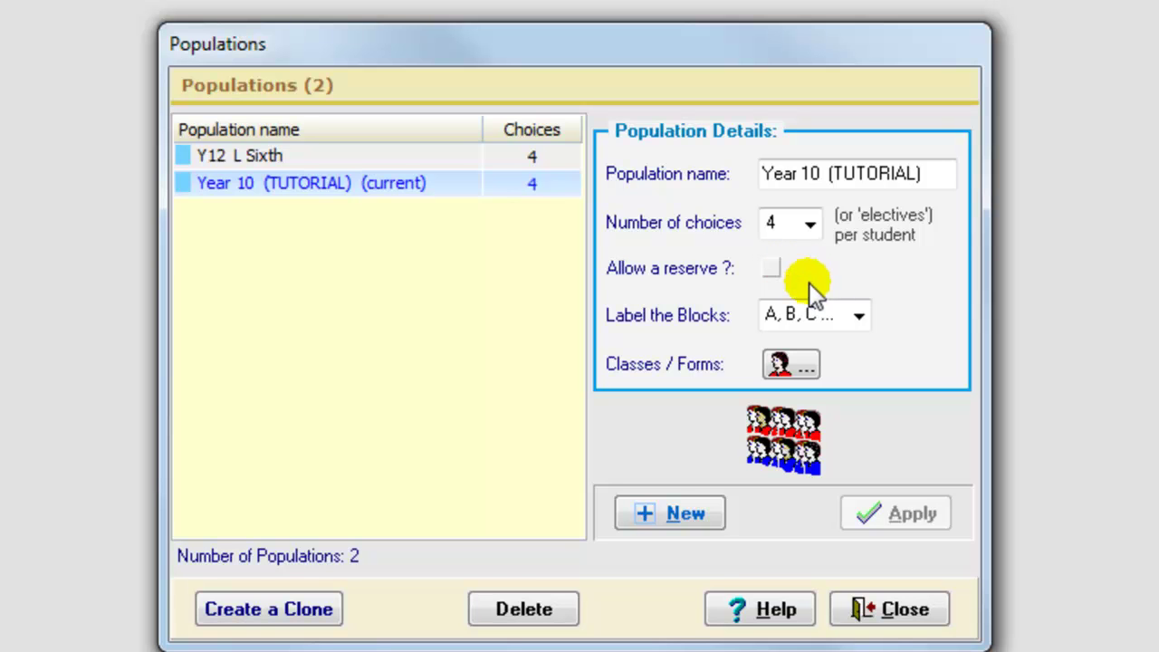
{"action": "left_click", "coordinate": [909, 612]}
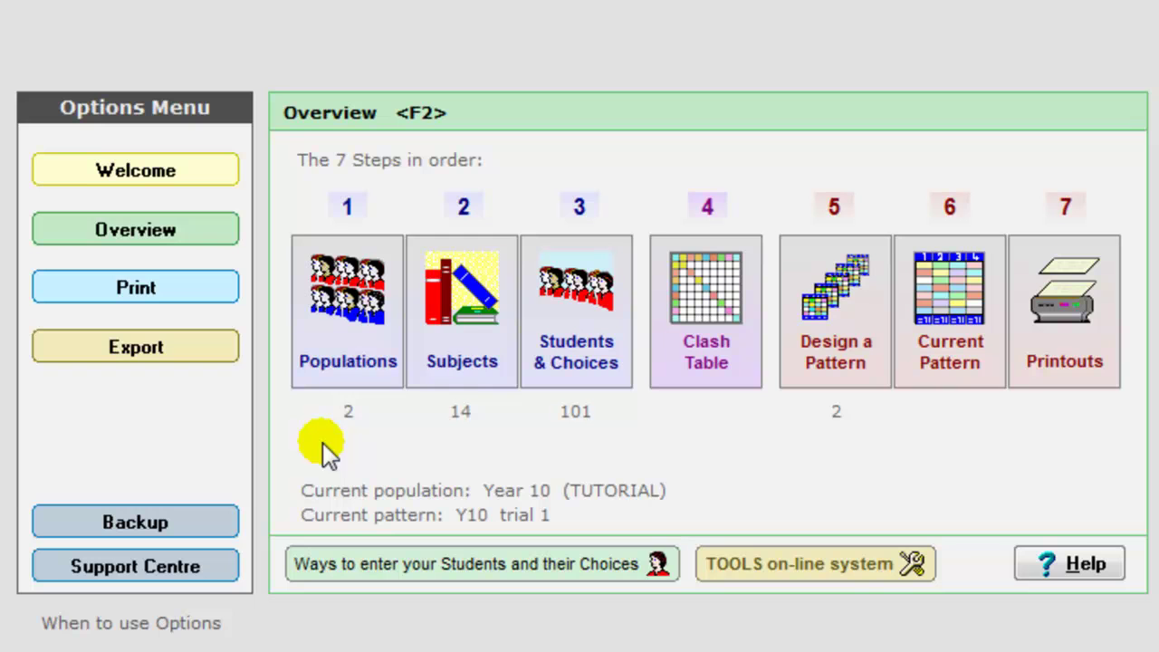
Step: Review the 14 subjects offered to Year 10 (TUTORIAL), then close the list
{"action": "left_click", "coordinate": [435, 335]}
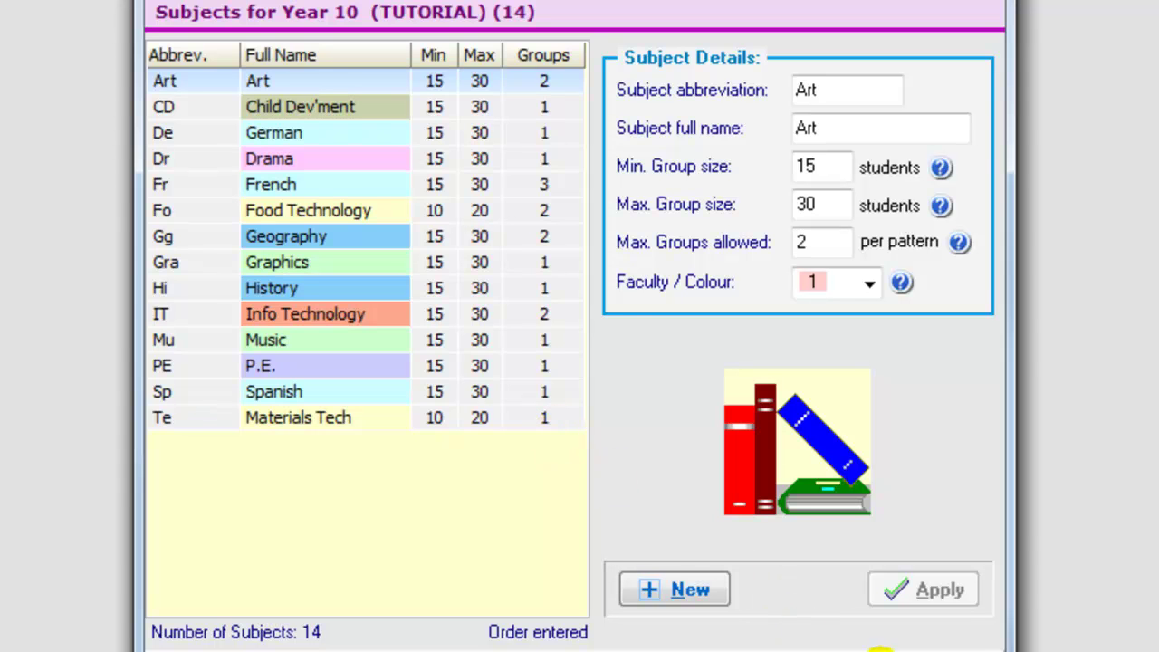
{"action": "left_click", "coordinate": [875, 648]}
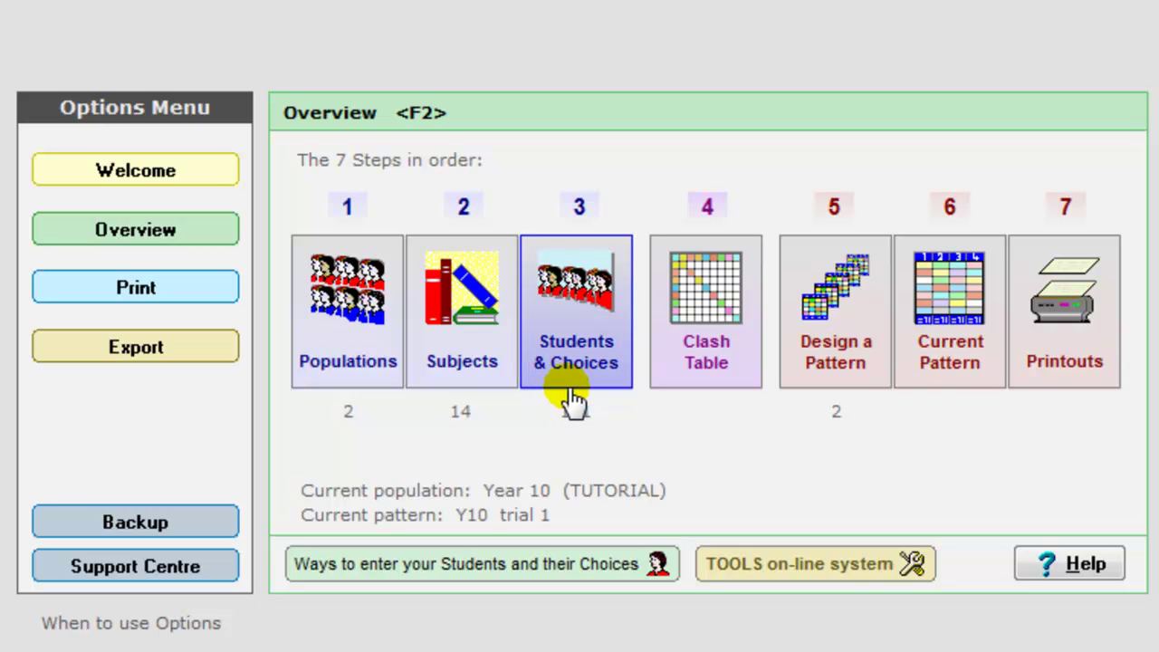
{"action": "left_click", "coordinate": [572, 554]}
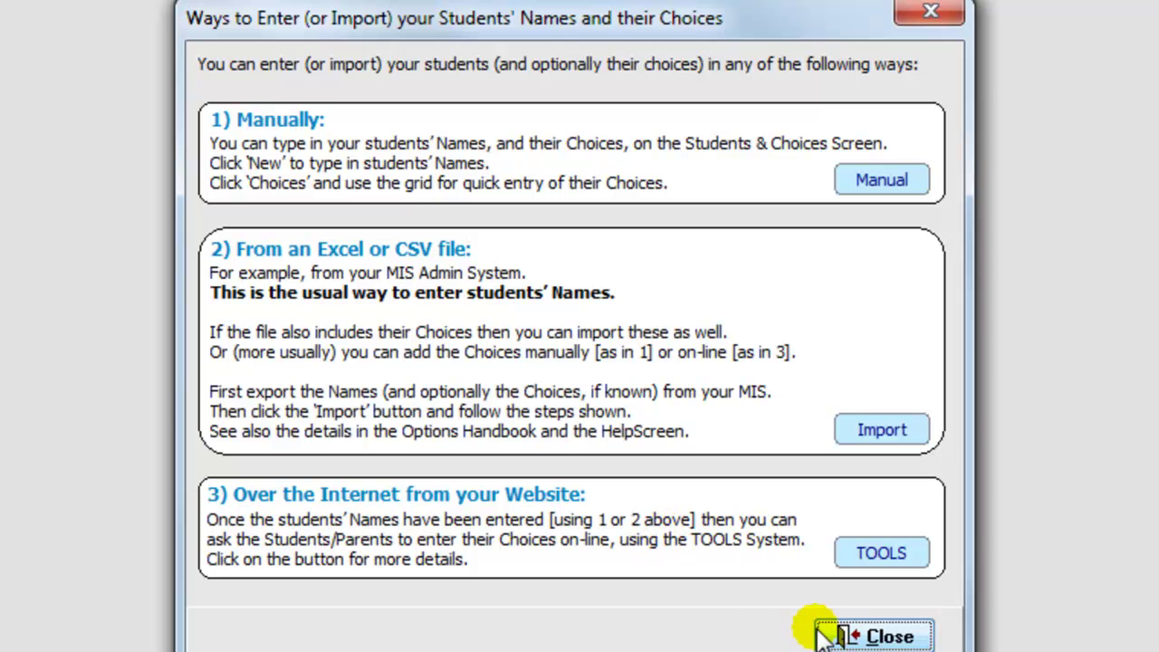
{"action": "left_click", "coordinate": [847, 633]}
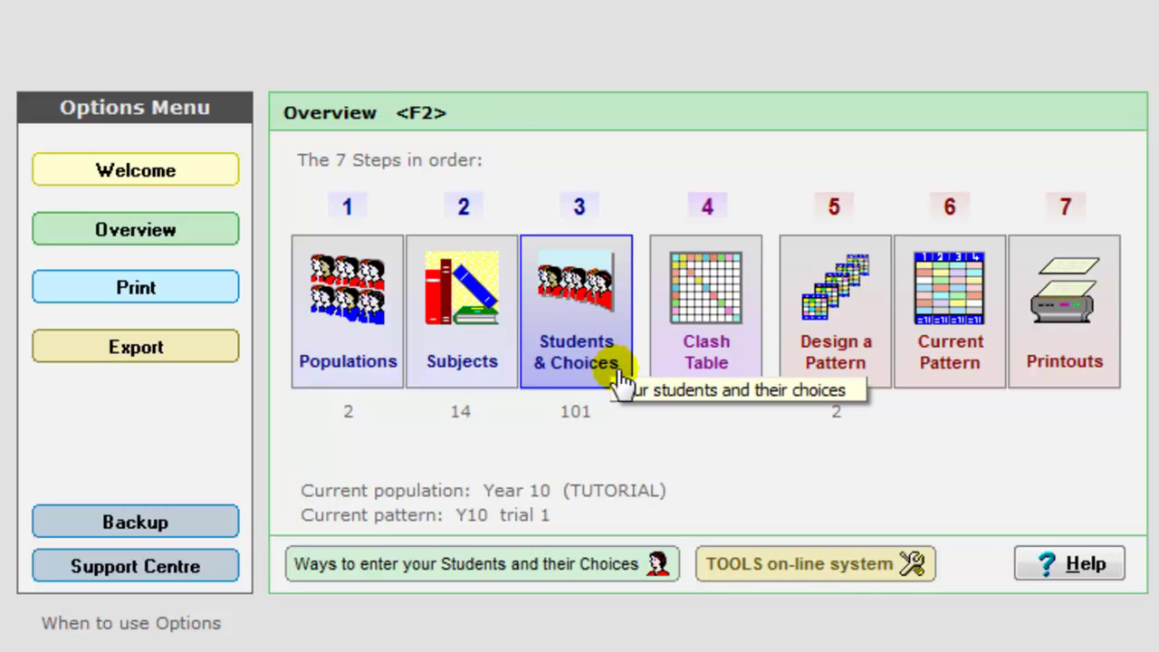
{"action": "left_click", "coordinate": [701, 356]}
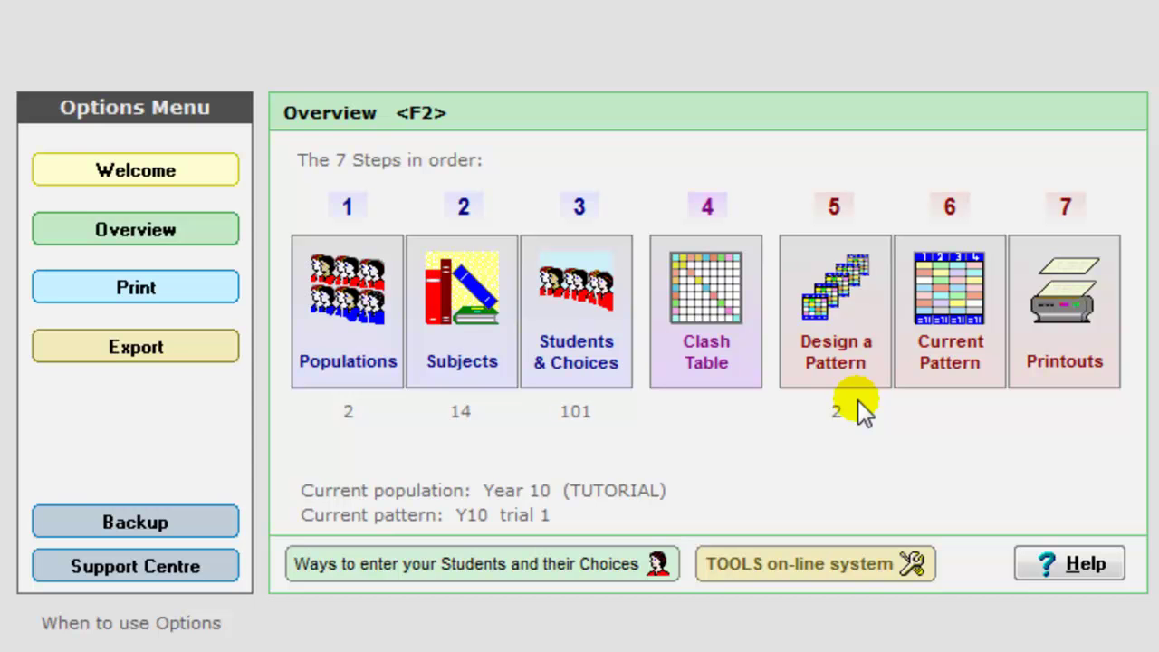
Step: In the Y10 trial 1 assignments, view and close the students assigned to Block A's Gra group
{"action": "left_click", "coordinate": [936, 331]}
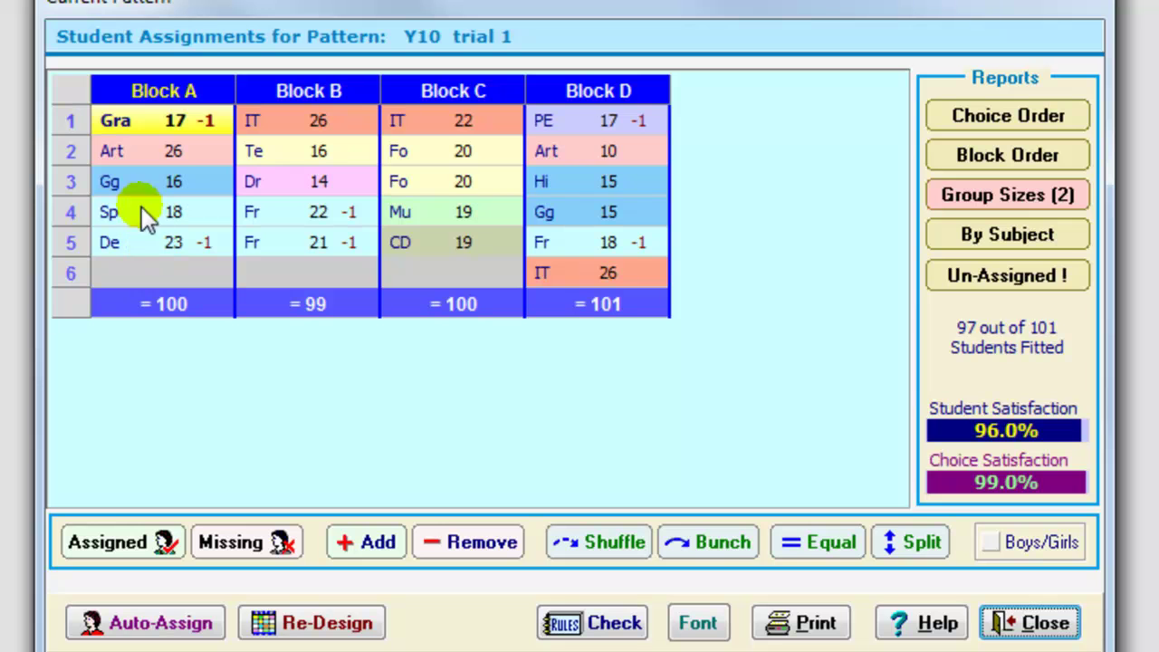
{"action": "left_click", "coordinate": [124, 117]}
{"action": "left_click", "coordinate": [132, 542]}
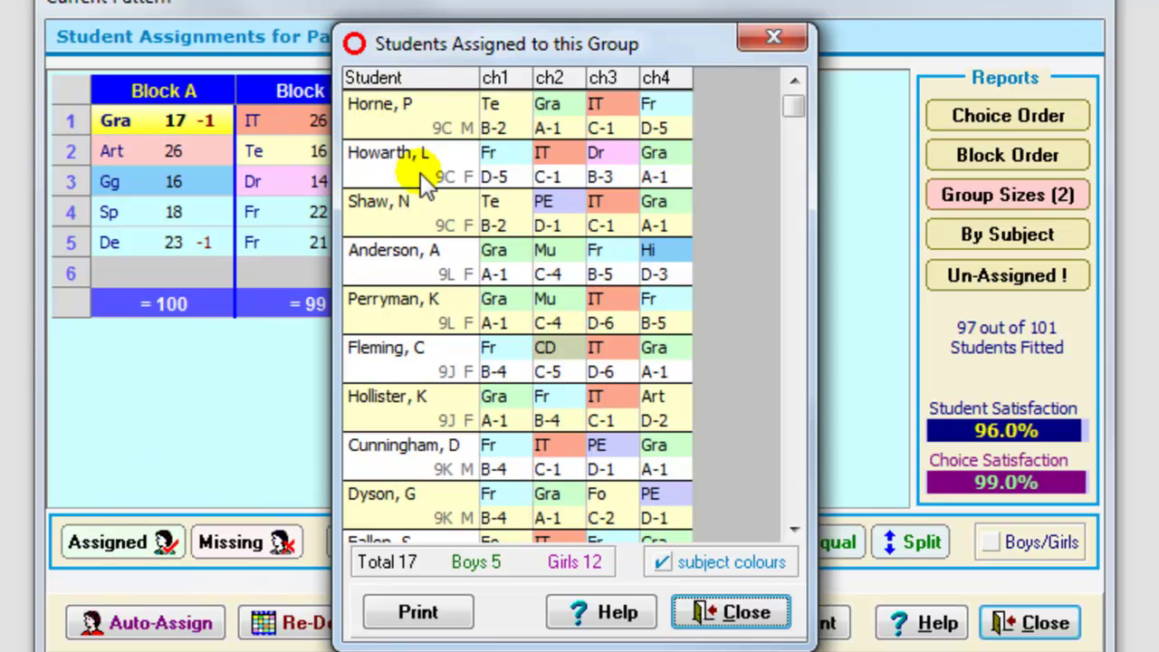
{"action": "left_click", "coordinate": [700, 611]}
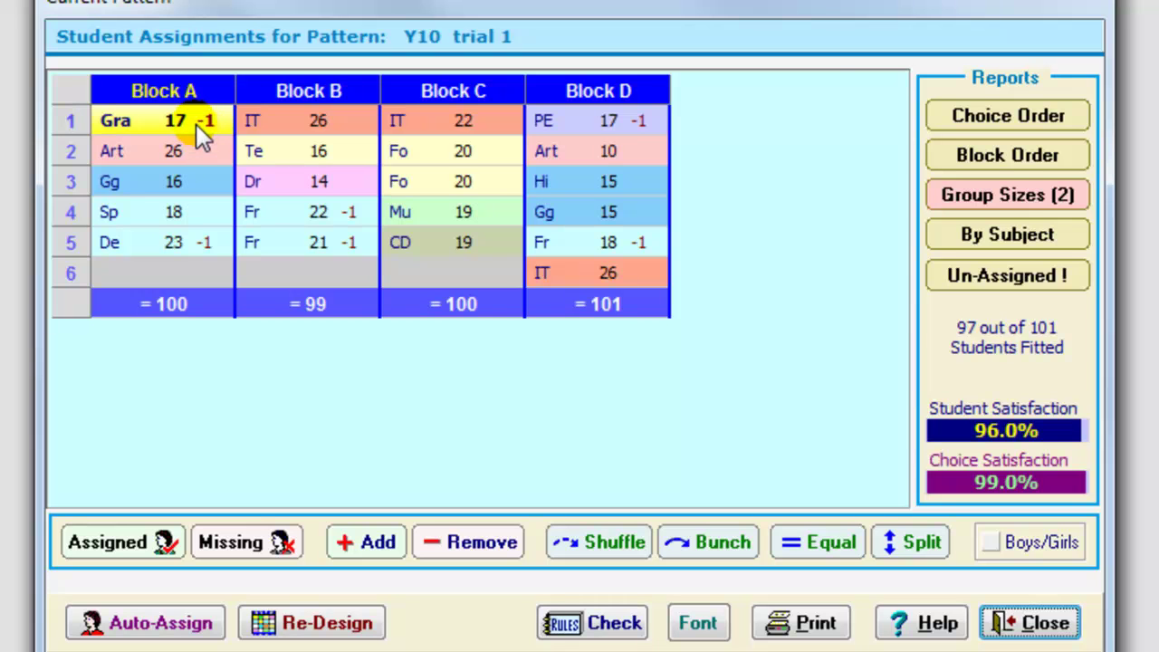
Step: View the students missing the Gra subject, then close that list
{"action": "left_click", "coordinate": [231, 541]}
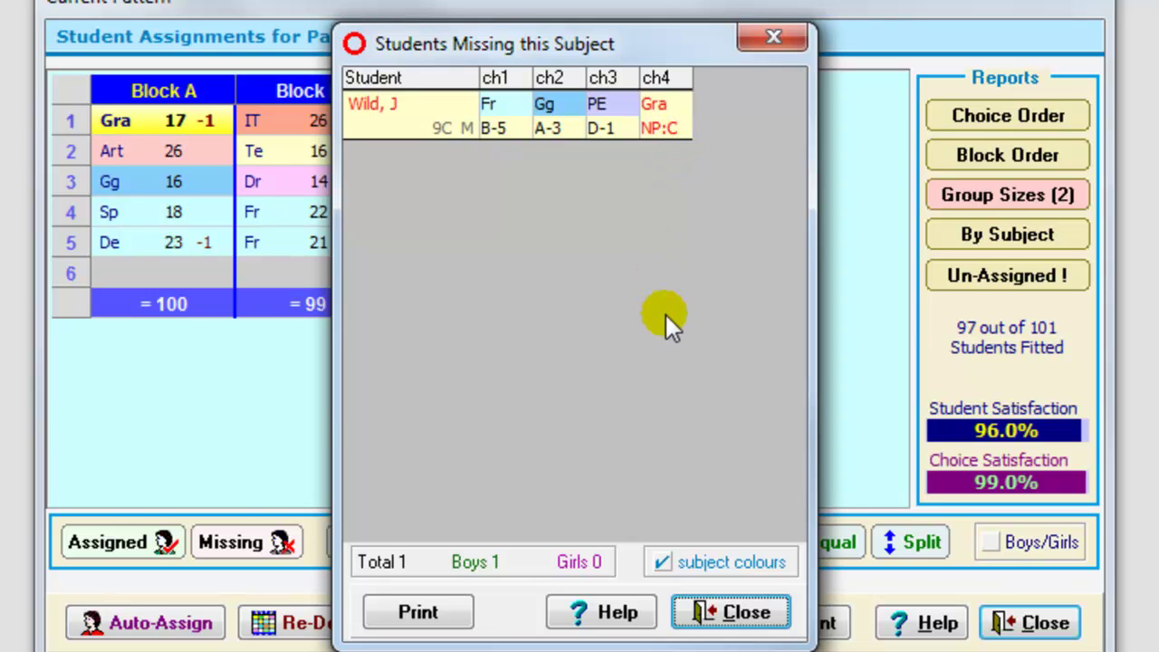
{"action": "left_click", "coordinate": [720, 612]}
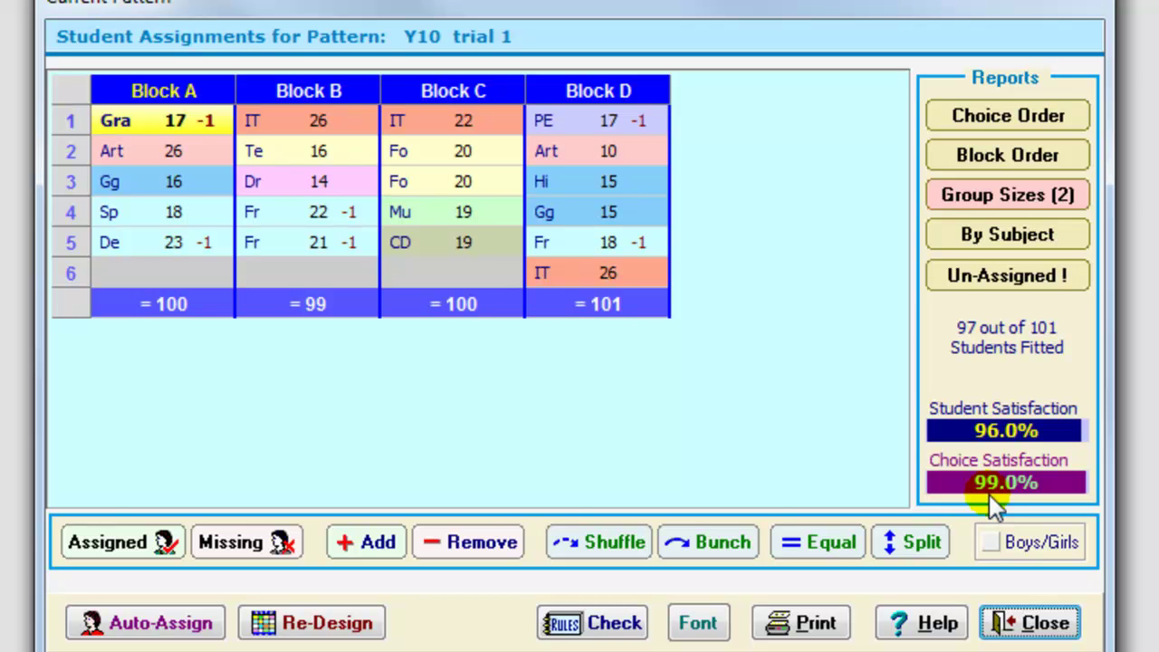
{"action": "left_click", "coordinate": [1032, 621]}
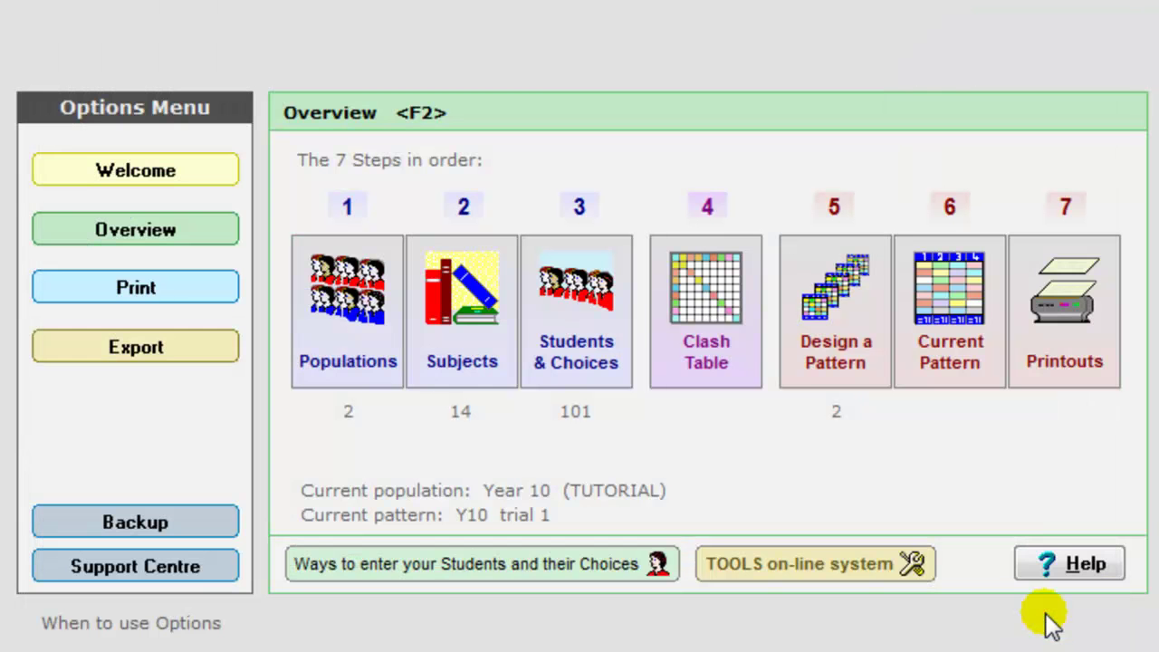
{"action": "left_click", "coordinate": [1083, 382]}
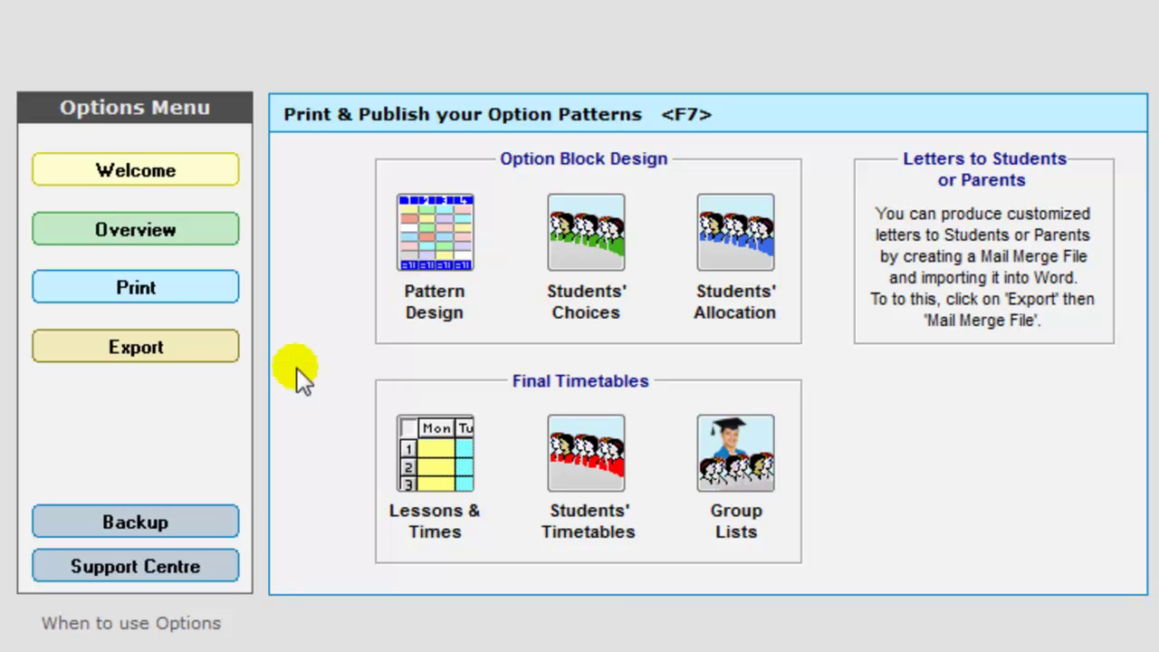
{"action": "left_click", "coordinate": [95, 233]}
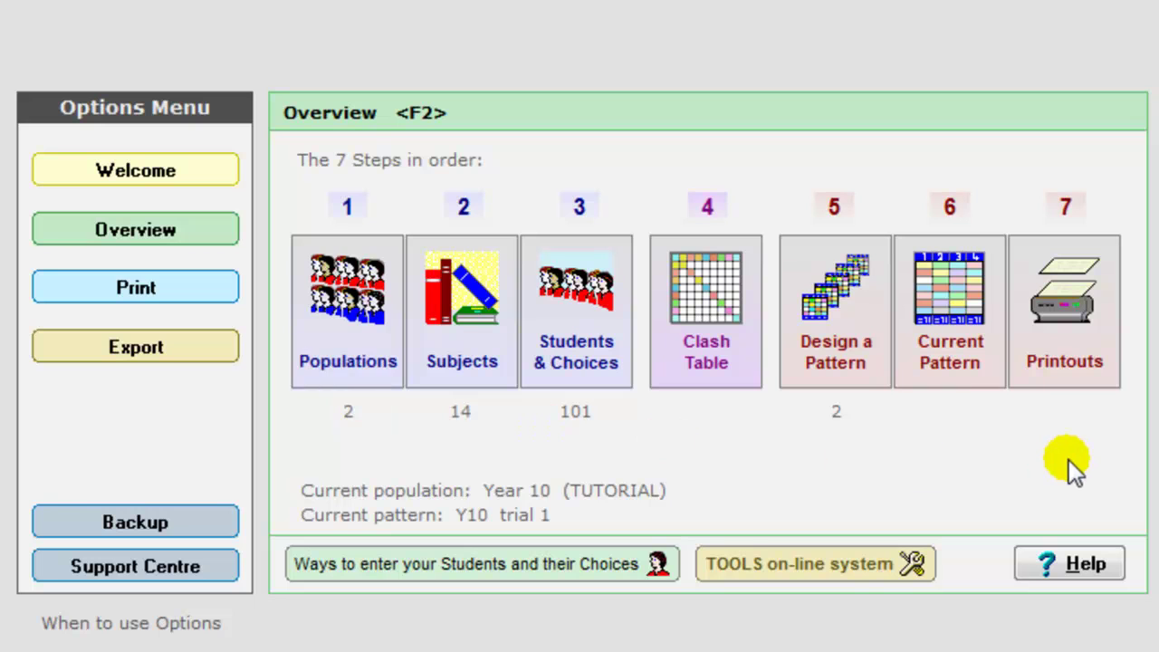